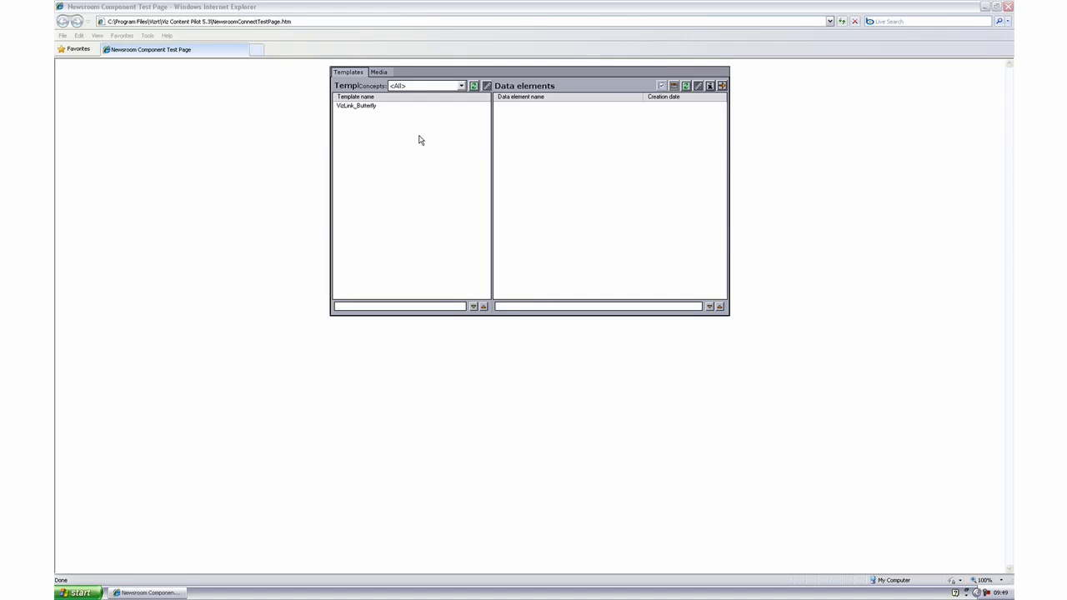
- Select and open the VizLink_Butterfly template, showing its TTWUniEdit1 and TTWUniEdit2 story fields
left_click(421, 140)
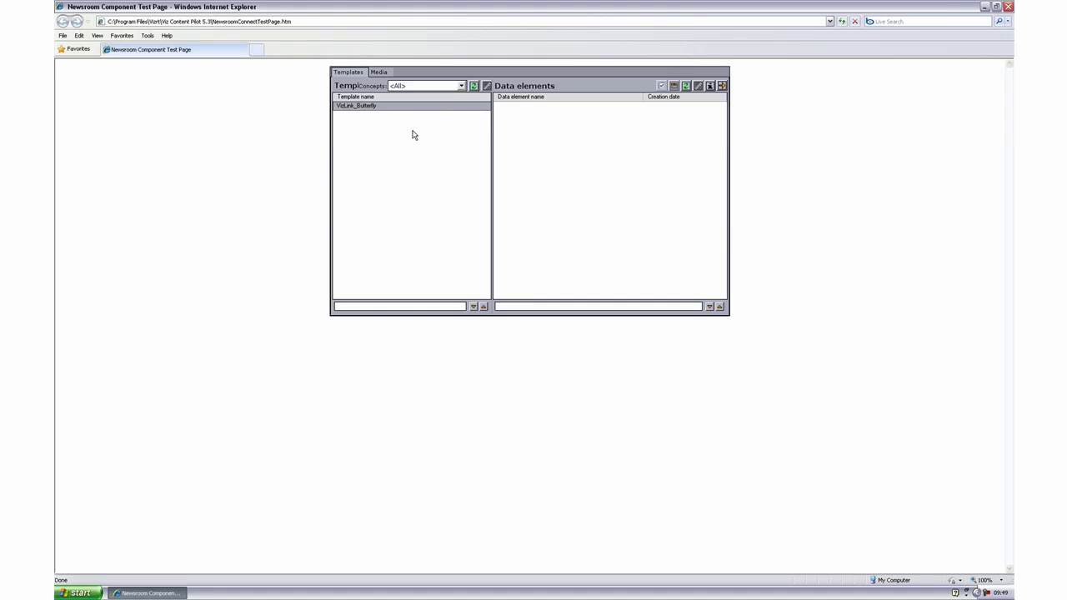
double_click(394, 106)
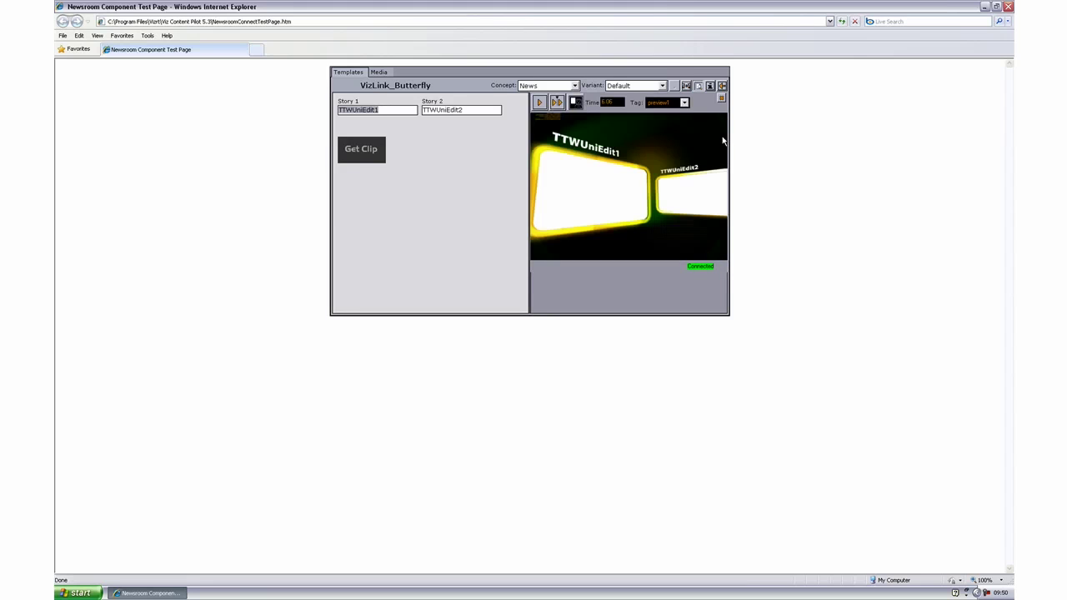
- Close the template editor and switch to the Media browser
left_click(722, 86)
left_click(380, 73)
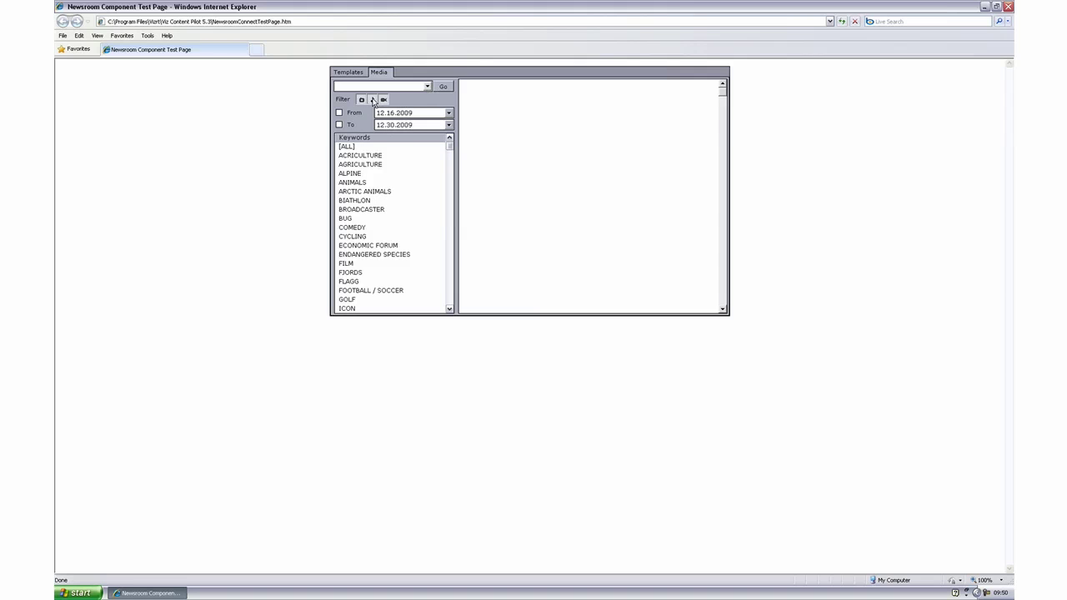
- Exclude audio, then images, from the media search, rerunning it to list 100 of 194 video matches
left_click(373, 100)
left_click(445, 88)
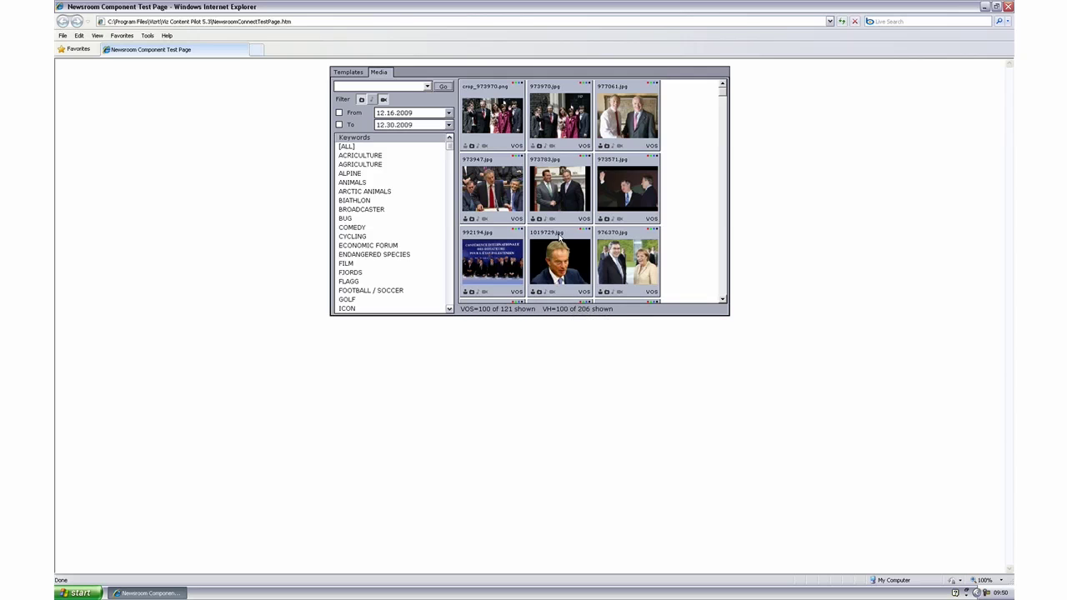
left_click(506, 133)
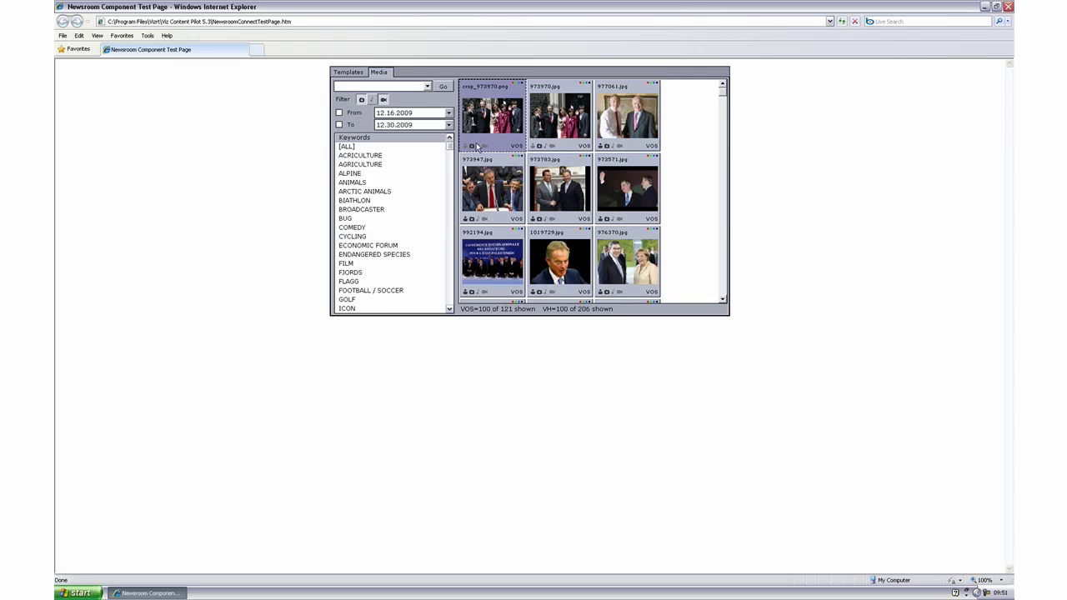
left_click(612, 148)
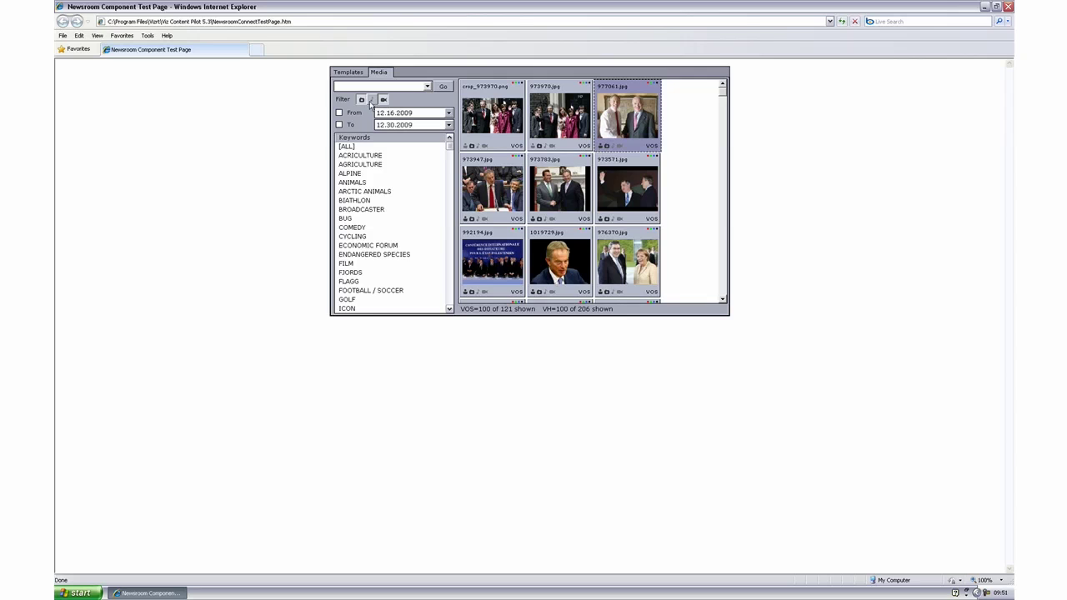
left_click(361, 99)
left_click(442, 86)
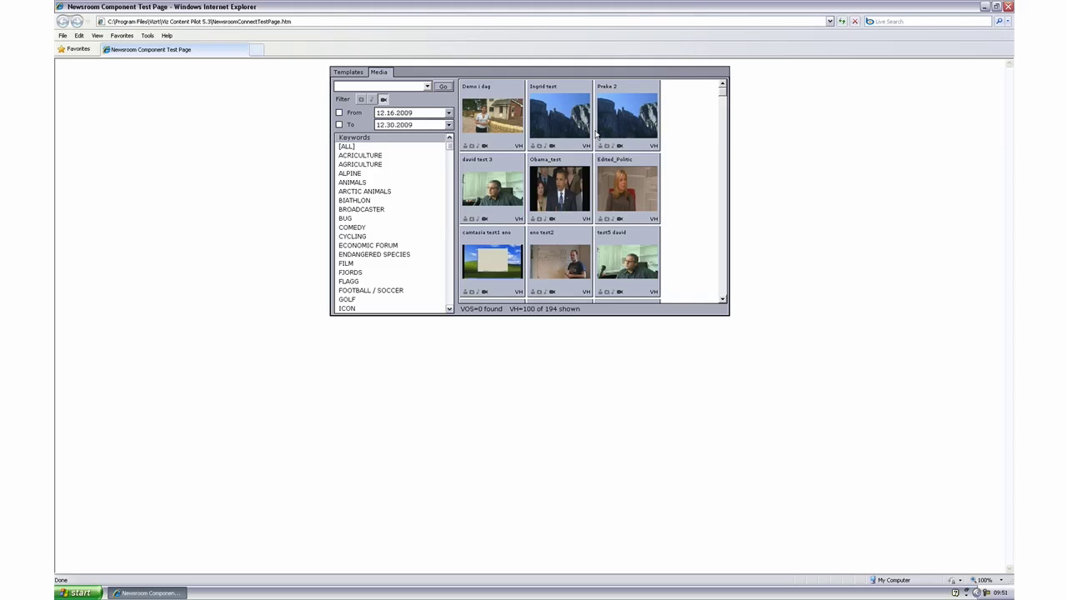
- Select Demo i dag and turn on Show extra metadata to list each clip's date and duration
left_click(497, 147)
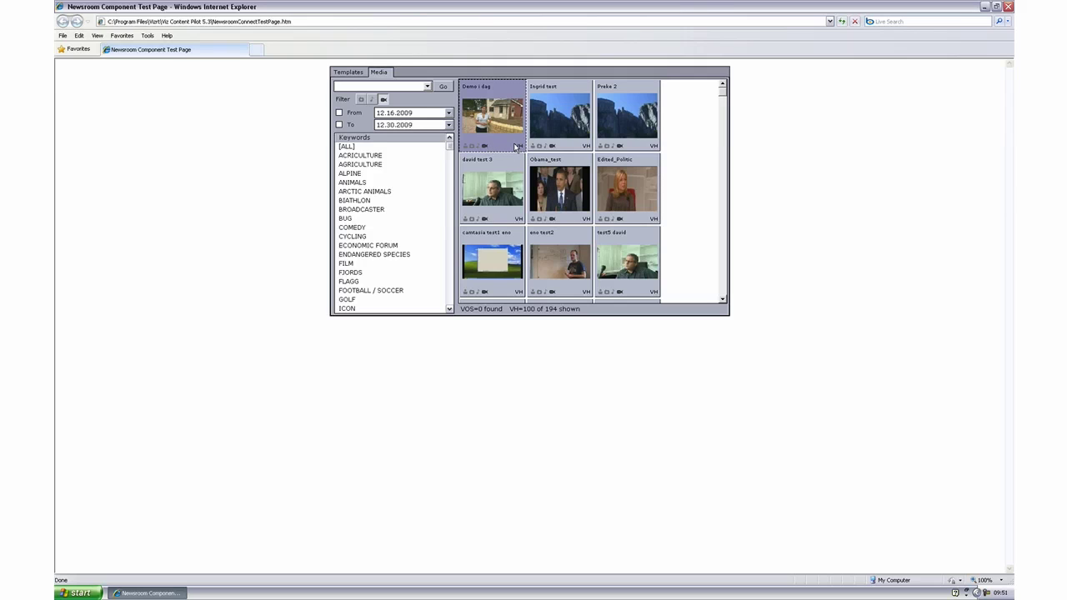
right_click(502, 123)
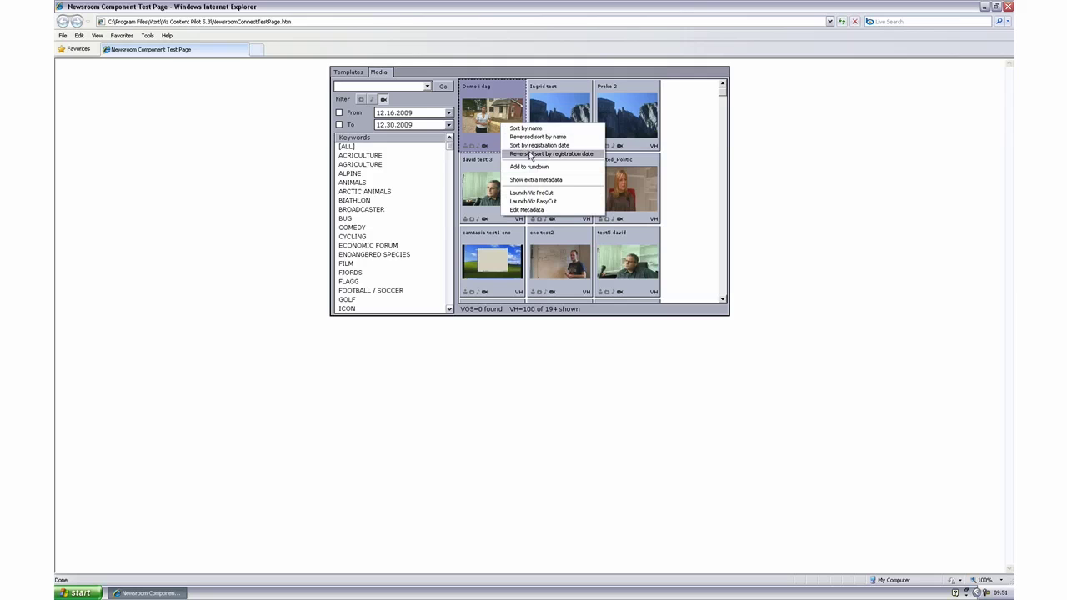
left_click(533, 179)
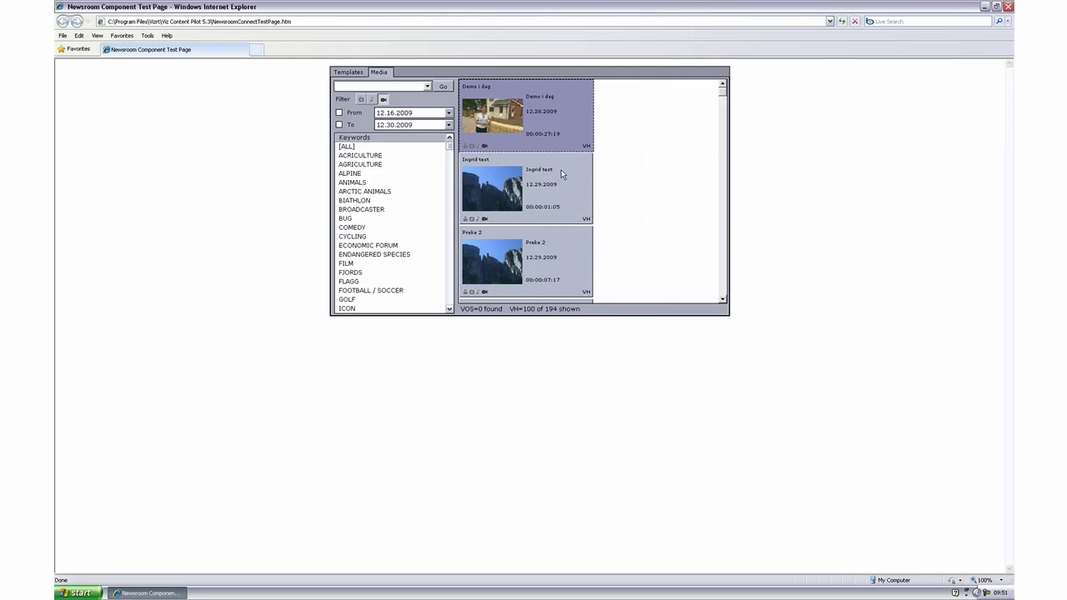
- Bring up the options menu for the Demo i dag clip
right_click(548, 116)
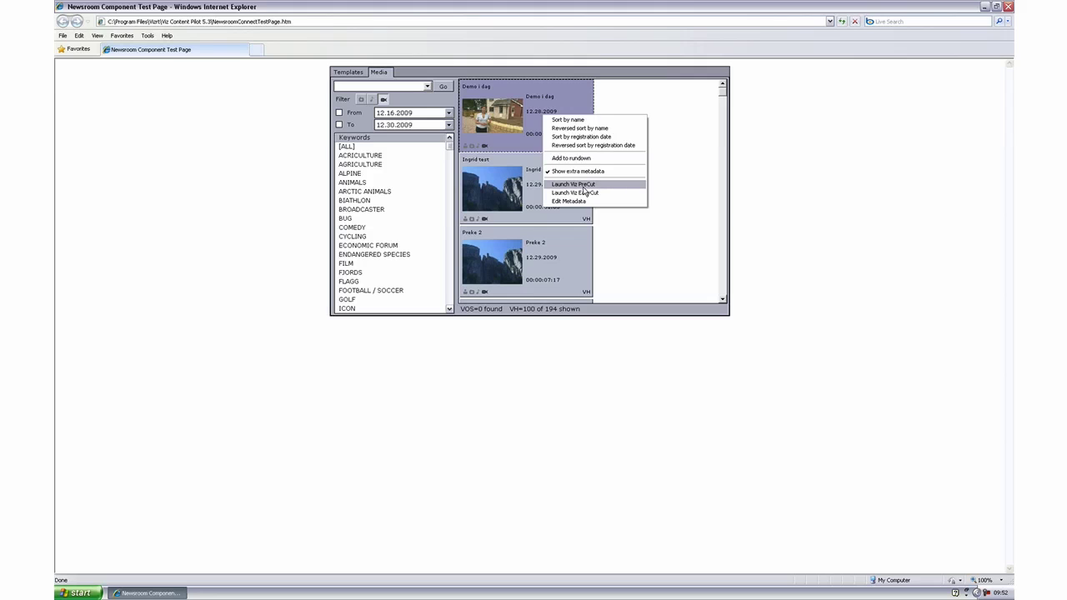
- Launch Viz PreCut on Demo i dag and add a clip from 00:00:00:24 to 00:00:07:06
left_click(584, 186)
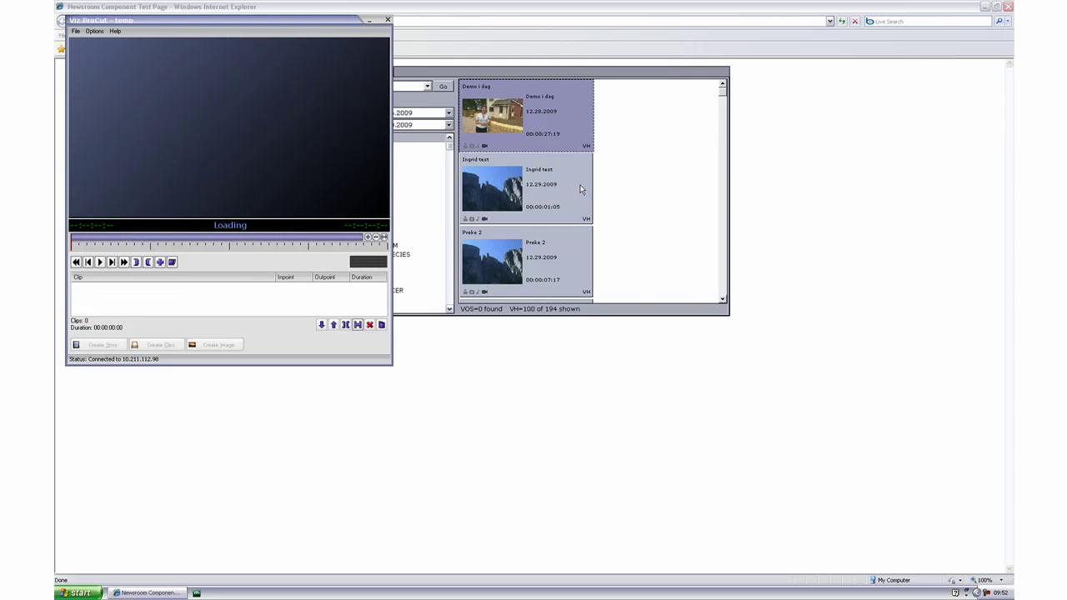
left_click(138, 261)
left_click(155, 245)
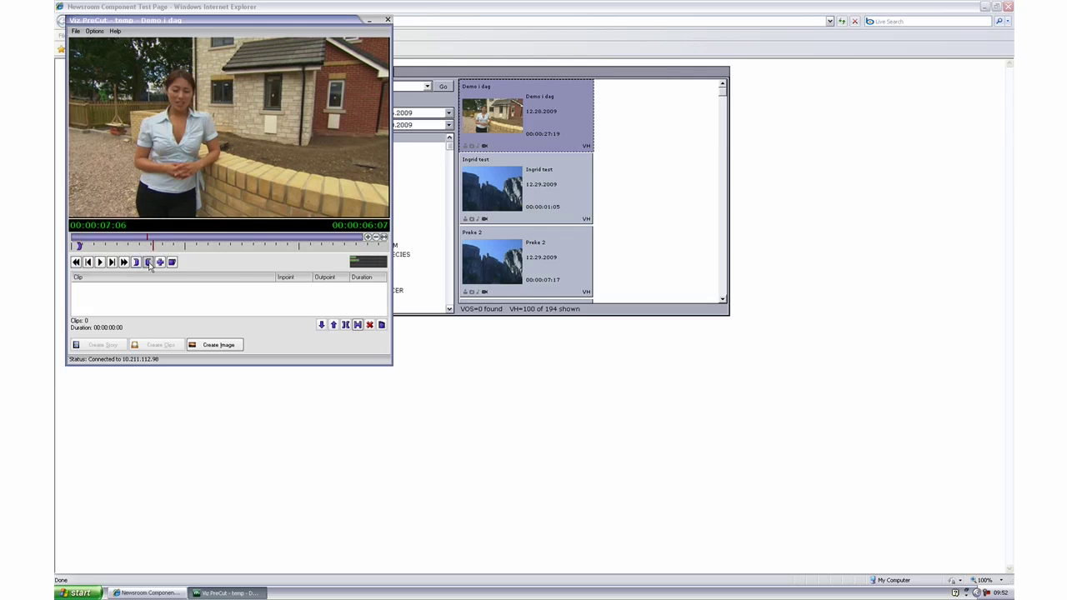
left_click(160, 262)
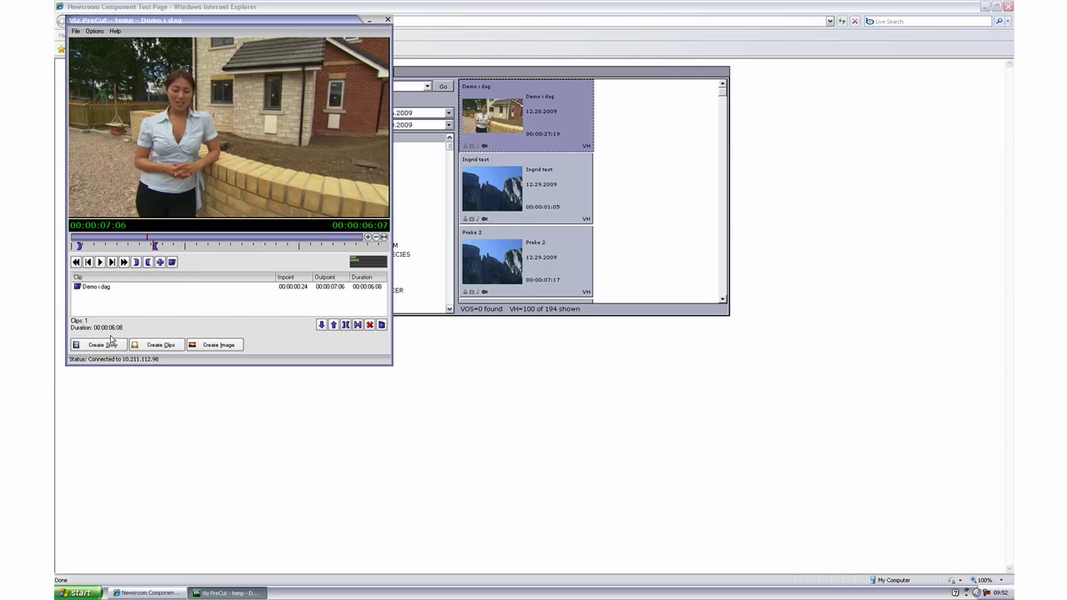
- Create a new item story titled 'New demo clip' from the trimmed section and submit it
left_click(108, 344)
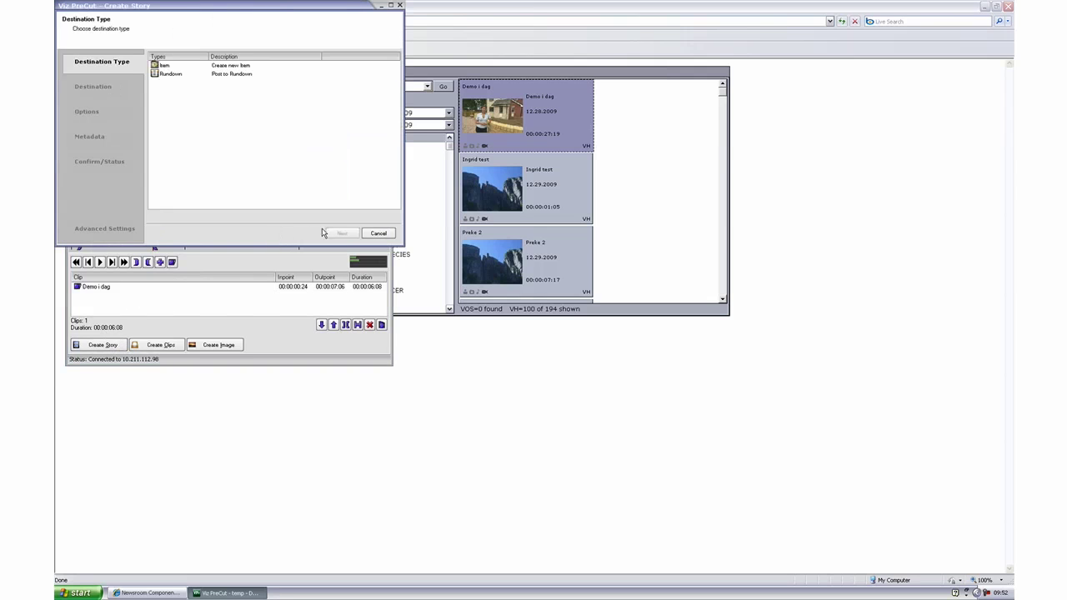
left_click(224, 66)
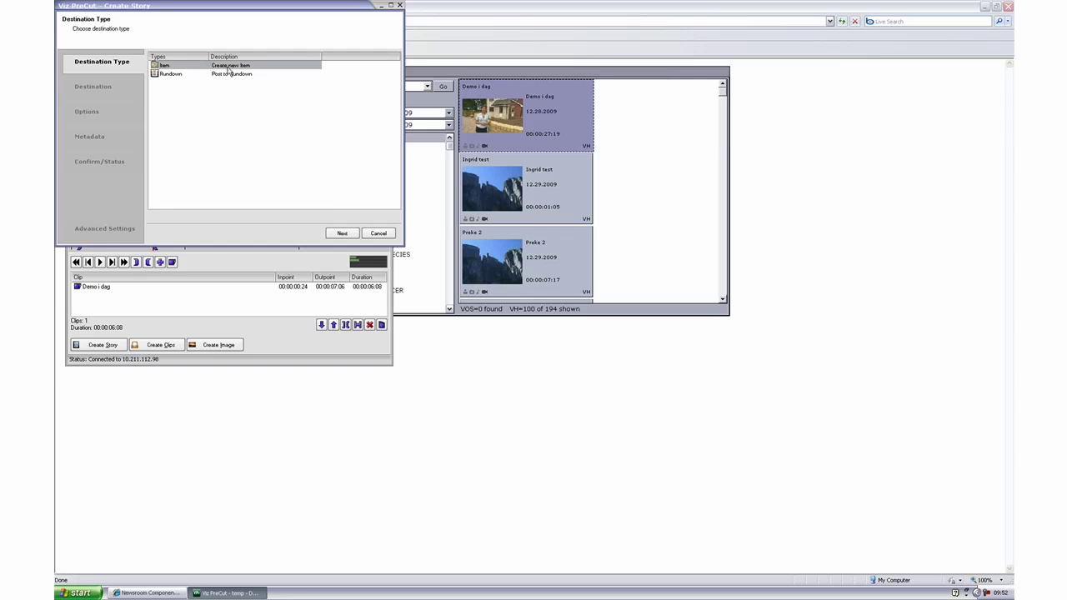
left_click(339, 233)
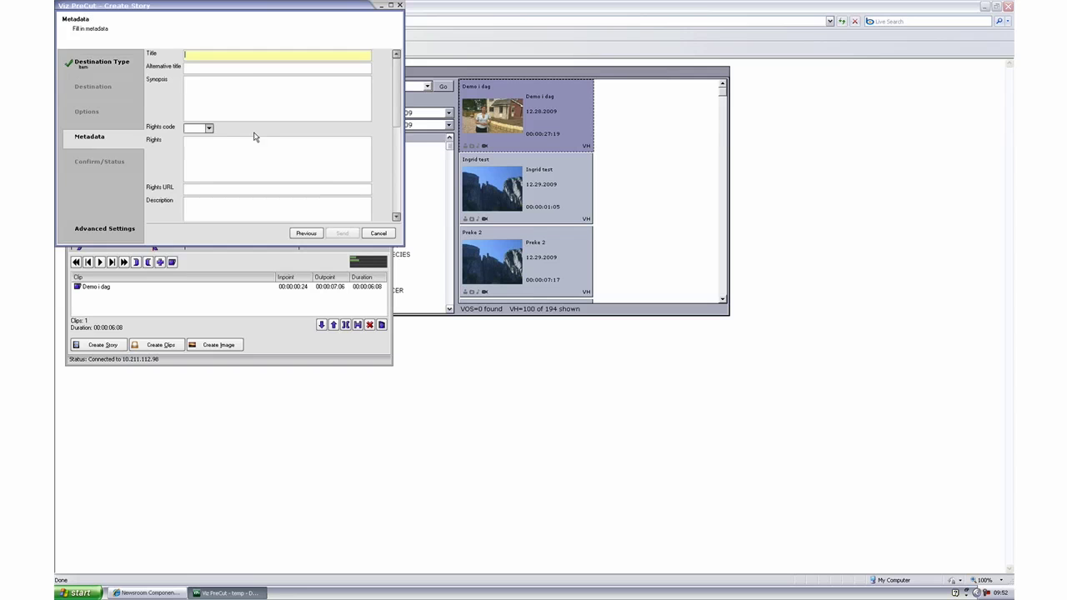
type("New demo clip")
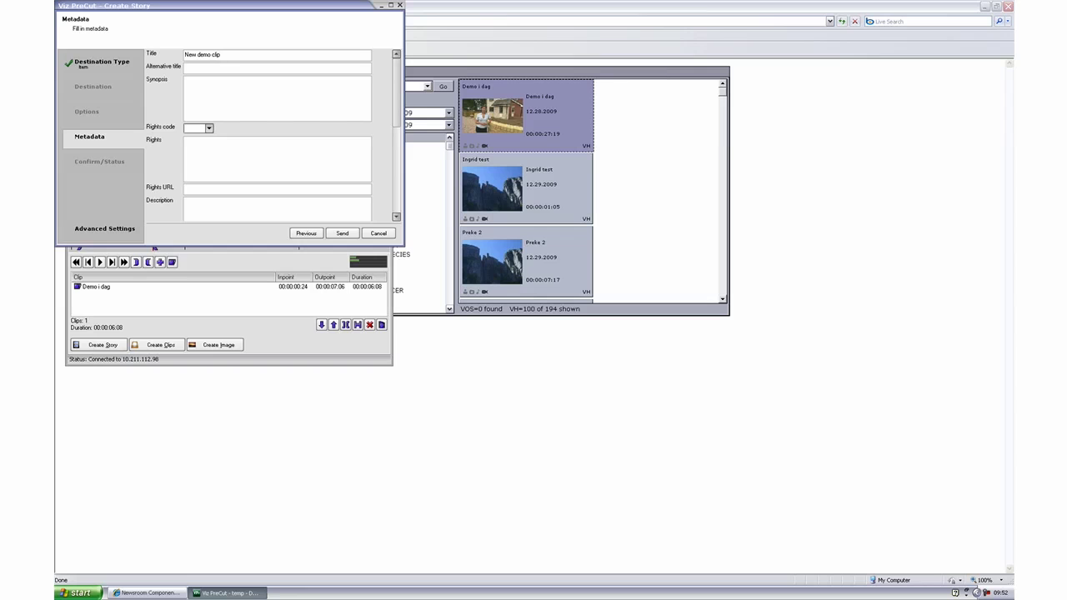
left_click(341, 234)
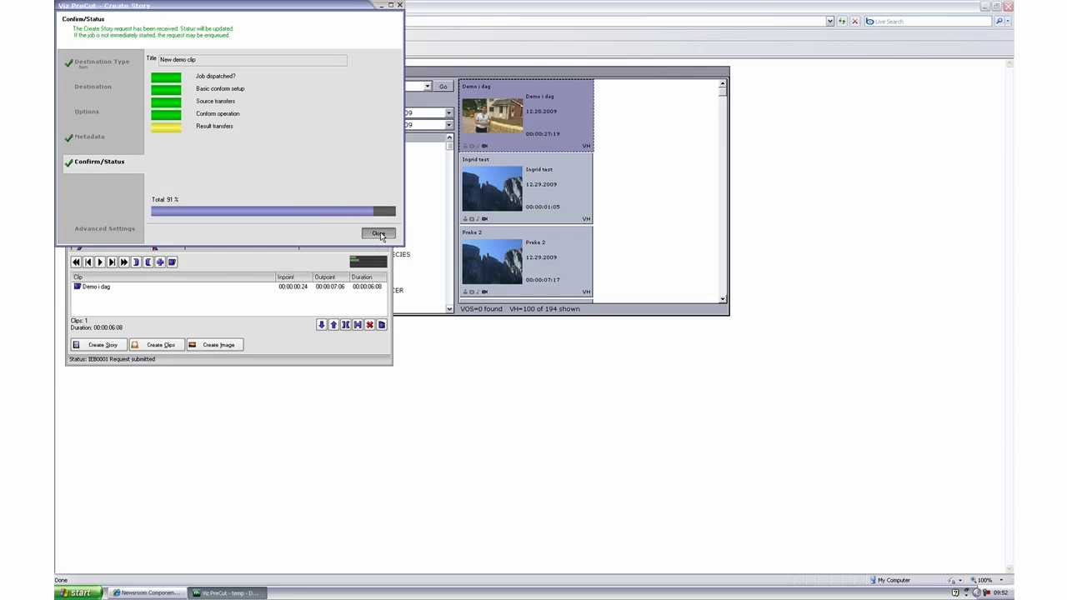
left_click(379, 234)
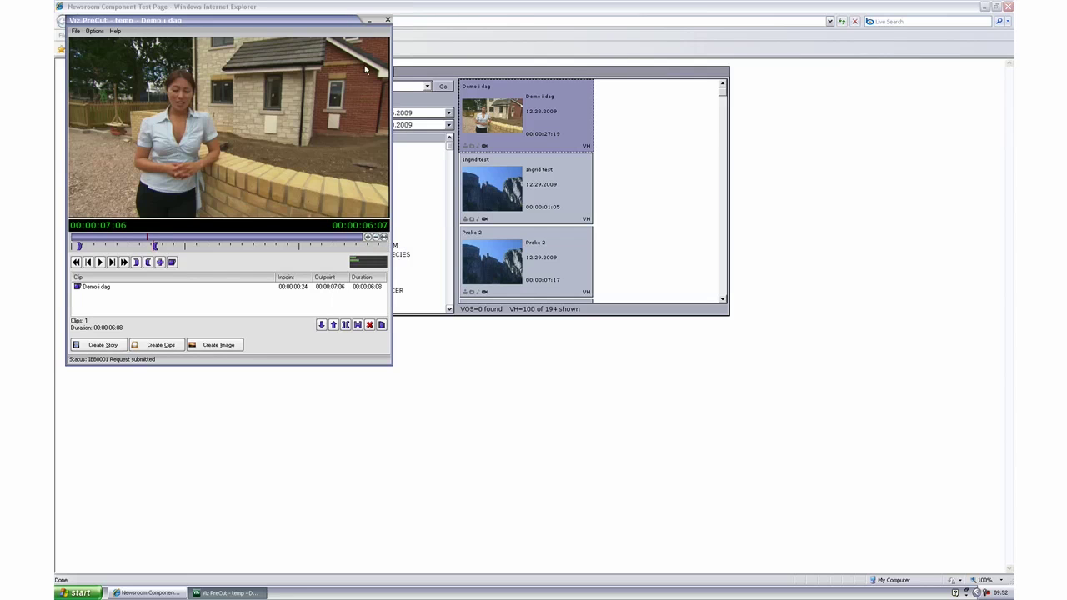
- Close PreCut and search media for 'new demo', finding the 00:00:06:07 New demo clip
left_click(386, 20)
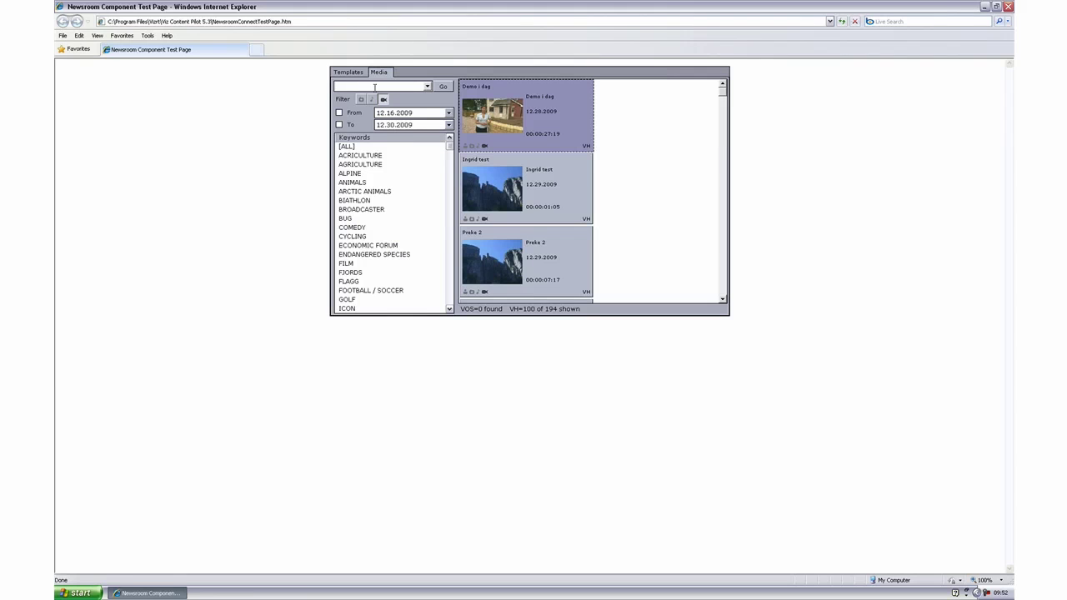
type("new demo")
left_click(443, 87)
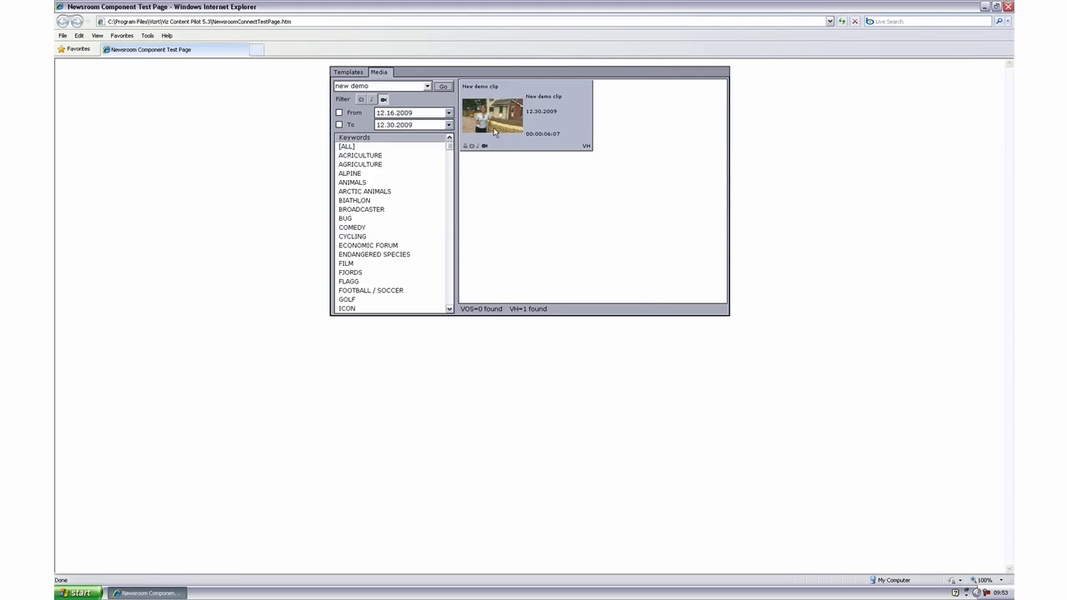